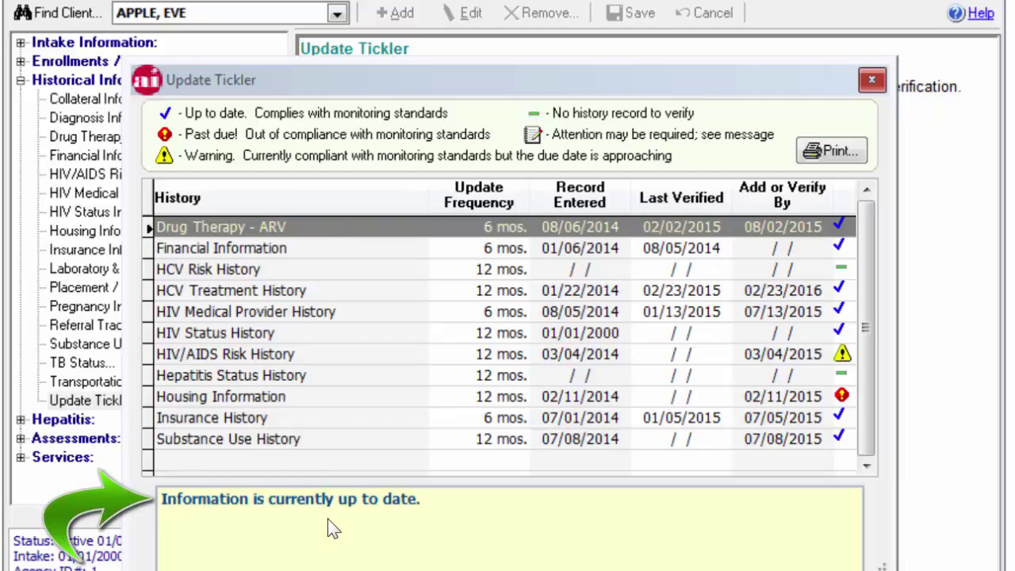
# Review the Update Tickler messages for HCV Treatment, HIV Medical Provider, HIV Status, HIV/AIDS Risk and Housing Information, and close the tickler.
pyautogui.click(325, 292)
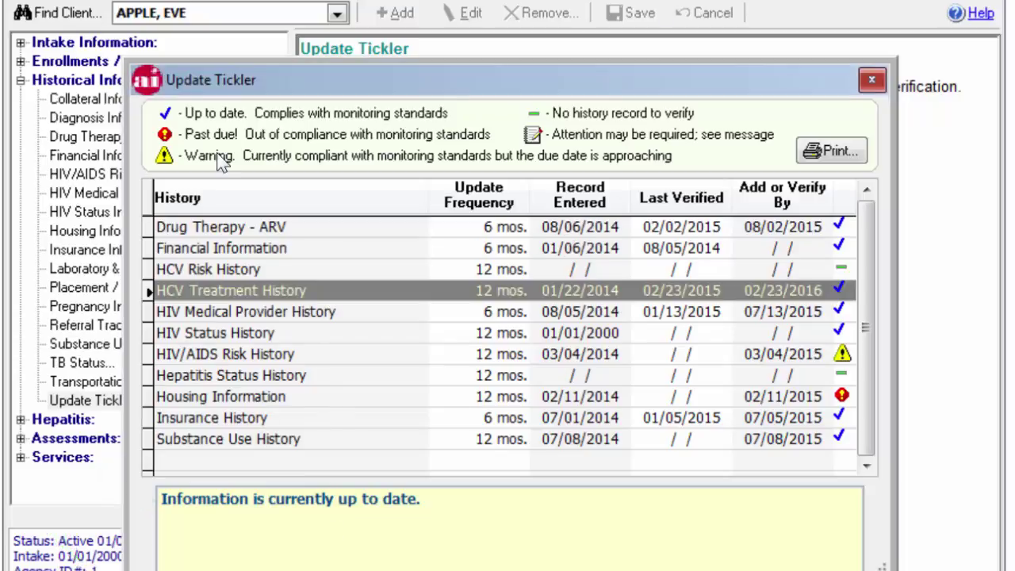
pyautogui.click(340, 315)
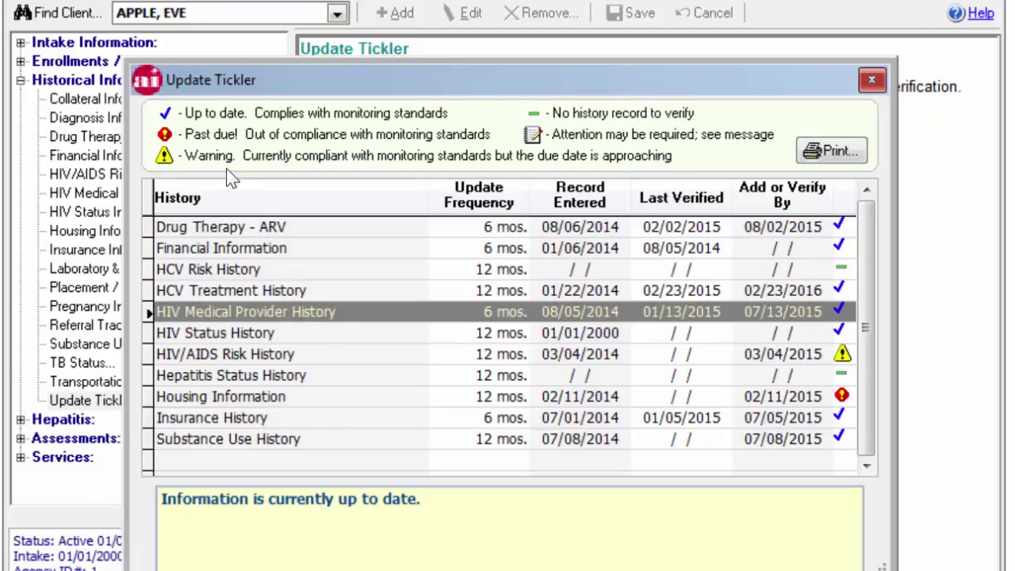
pyautogui.click(349, 334)
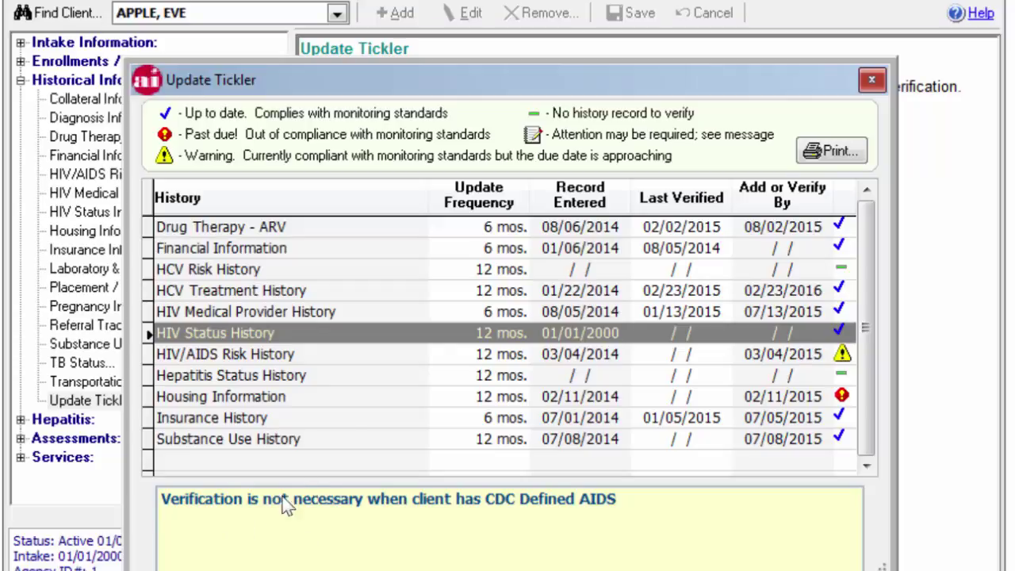
pyautogui.click(312, 361)
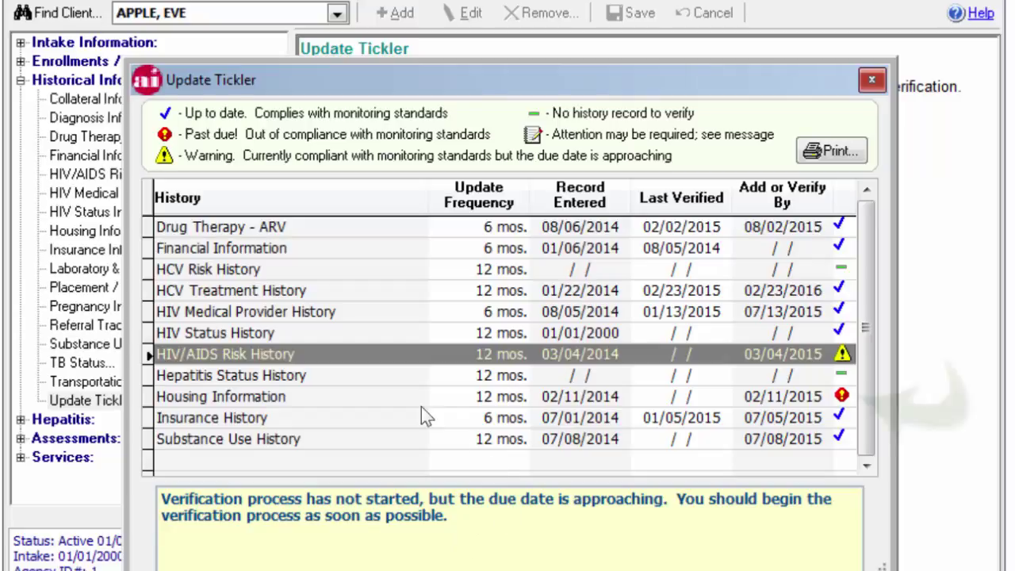
pyautogui.click(384, 391)
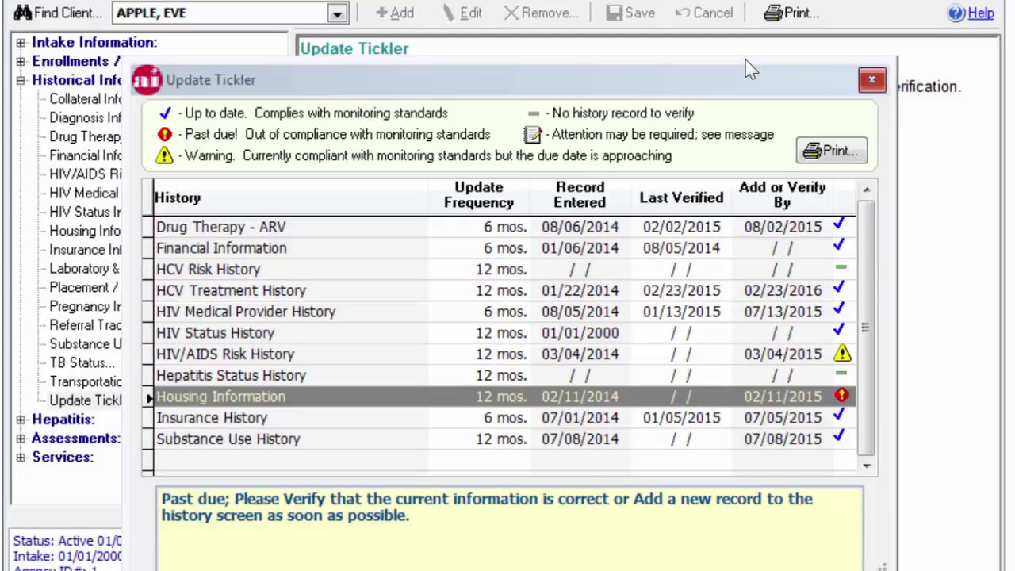
pyautogui.click(874, 79)
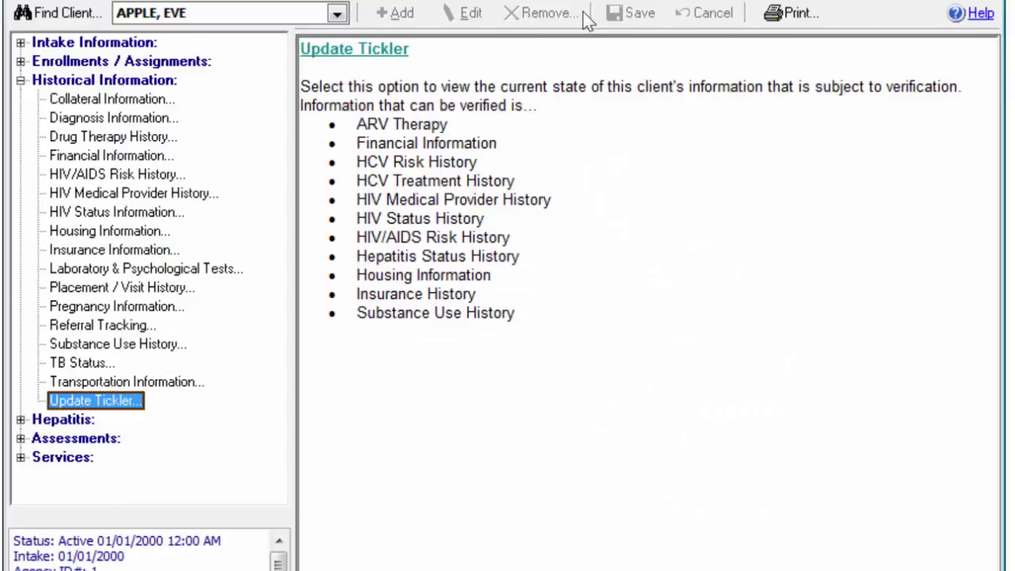
# Verify the client's latest Housing Information record with verified date 02/11/2015 and a verifying staff person, and confirm locking the data.
pyautogui.click(139, 231)
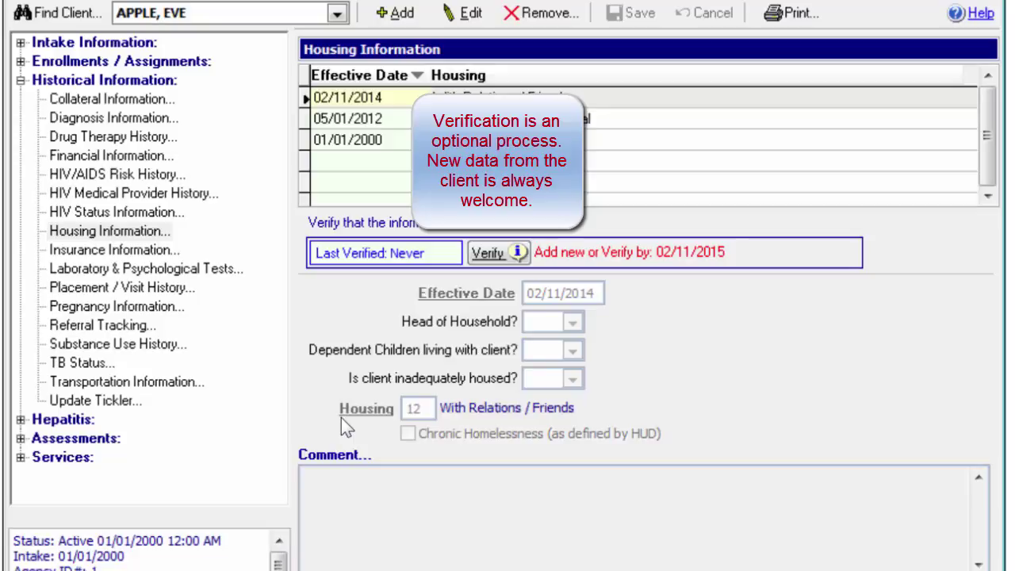
pyautogui.click(490, 254)
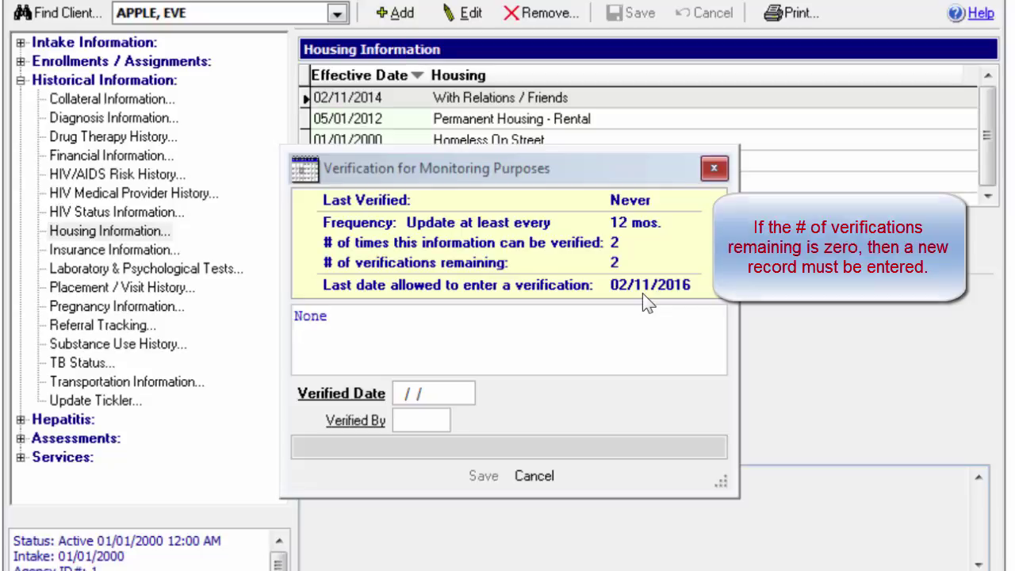
pyautogui.click(339, 396)
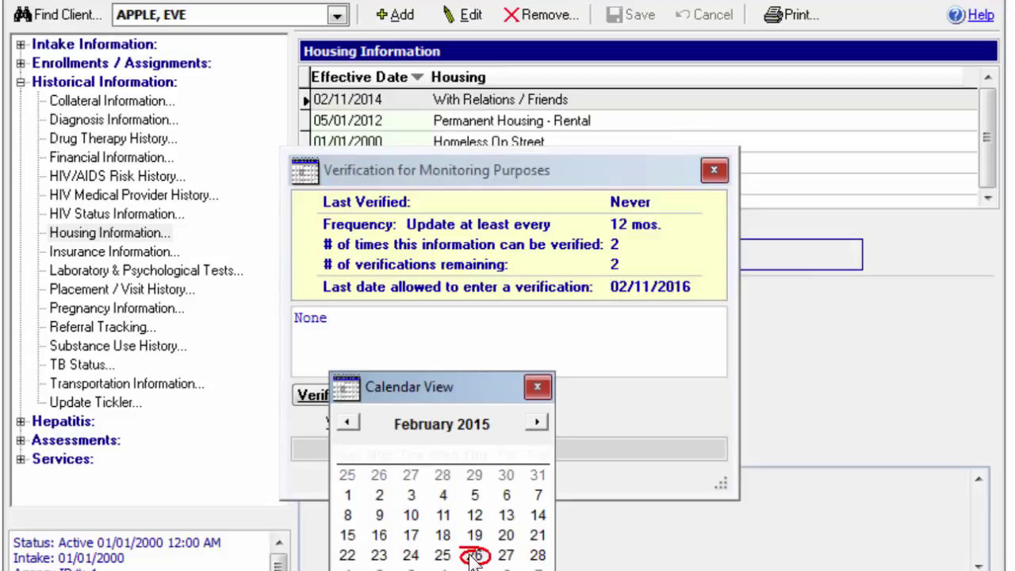
pyautogui.click(443, 516)
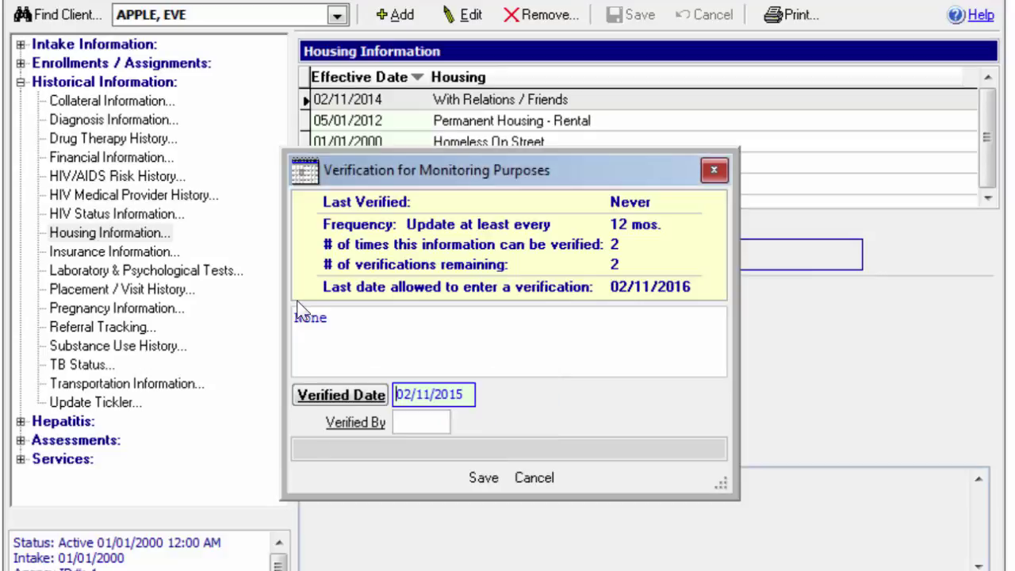
pyautogui.click(340, 431)
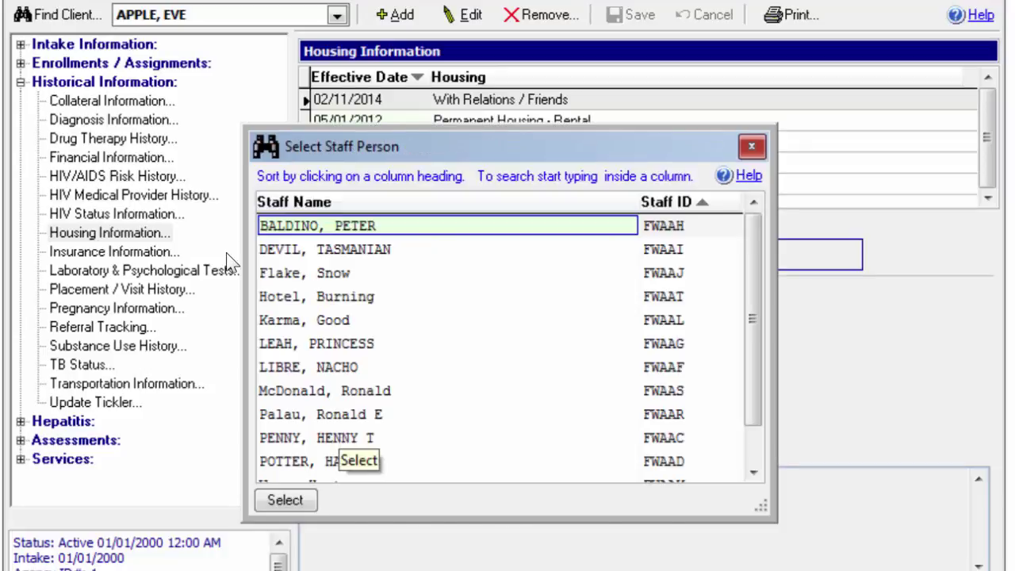
pyautogui.doubleClick(339, 437)
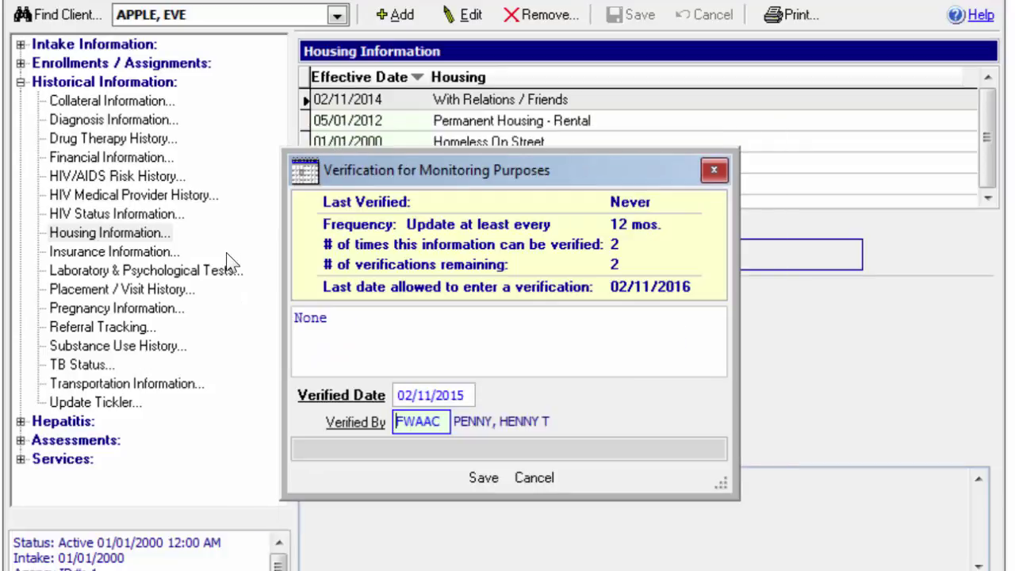
pyautogui.click(482, 477)
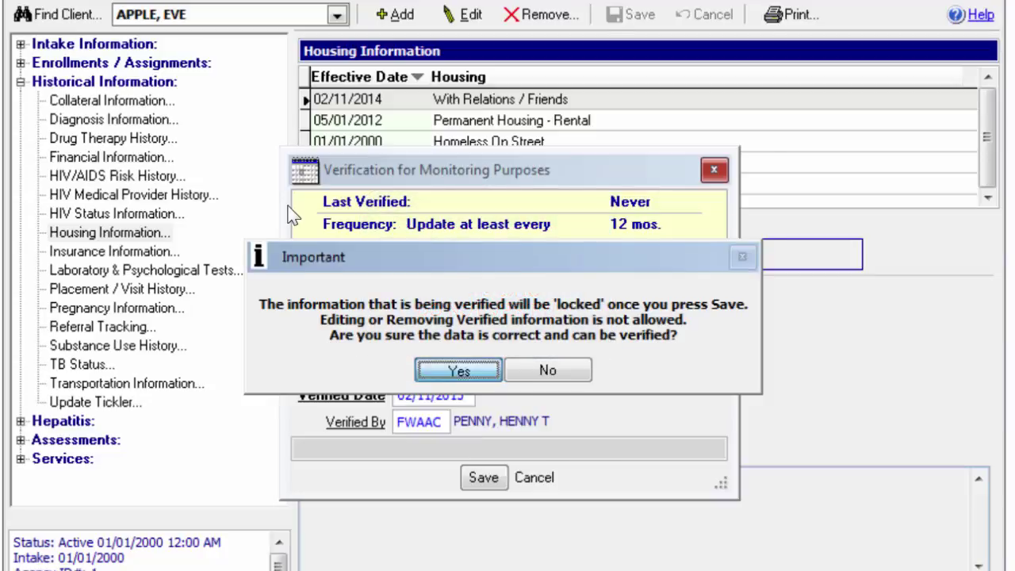
pyautogui.click(434, 373)
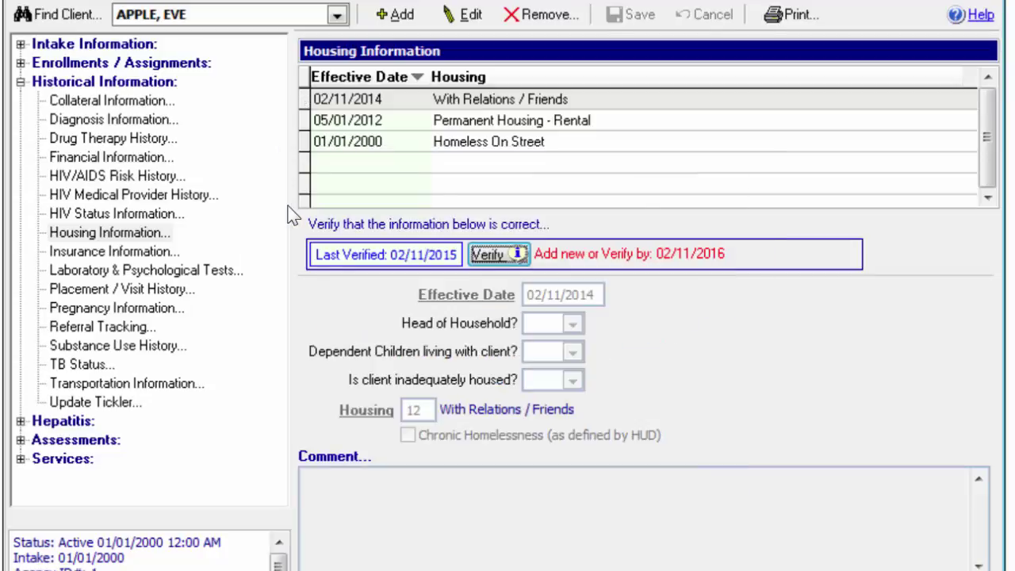
# Check the housing record's verification details and its Housing Information entry in the Update Tickler.
pyautogui.click(485, 253)
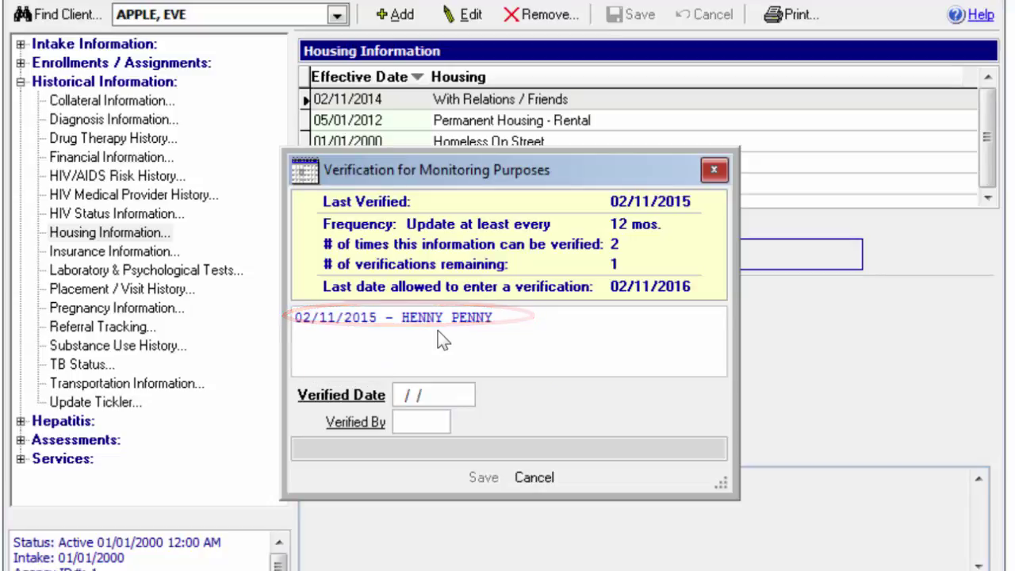
pyautogui.click(713, 170)
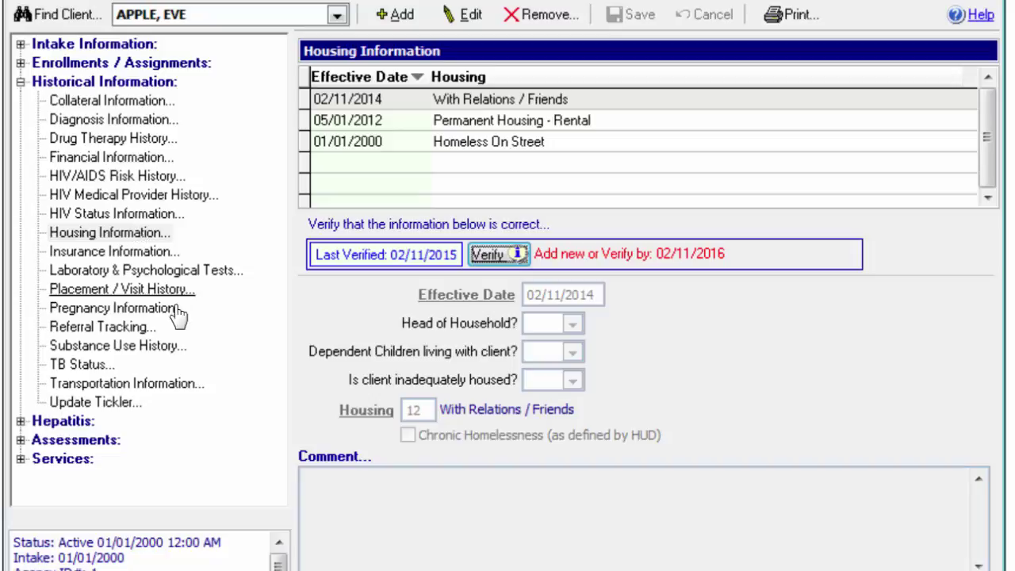
pyautogui.click(123, 405)
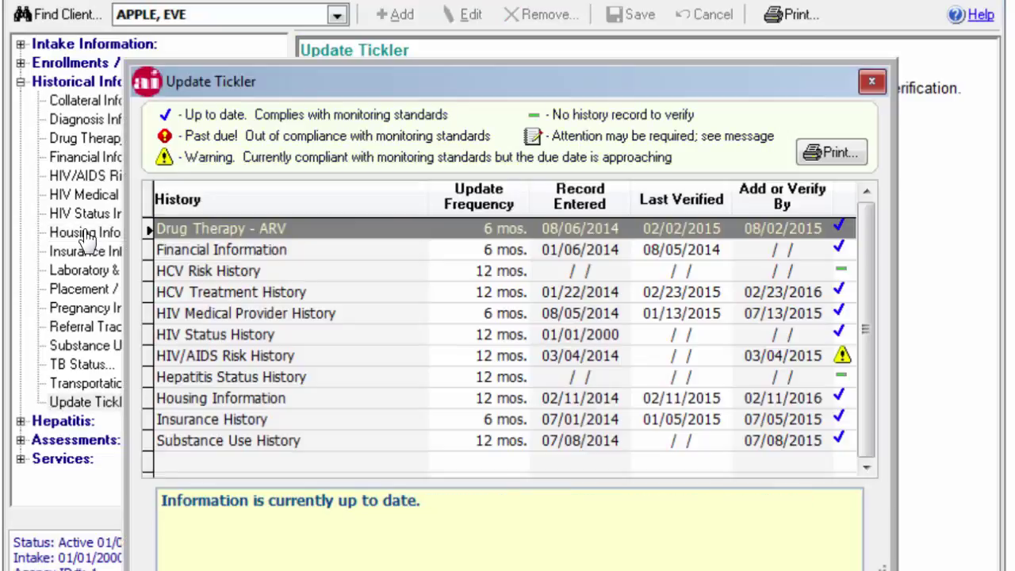
pyautogui.click(200, 401)
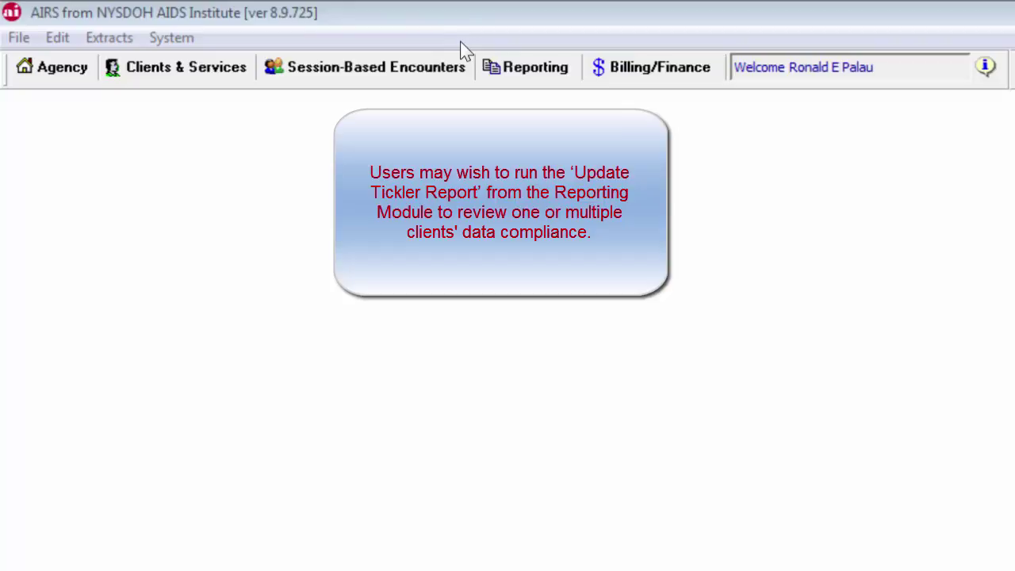
# Open the Update Tickler report from the Client Information reports in the Reporting module.
pyautogui.click(491, 69)
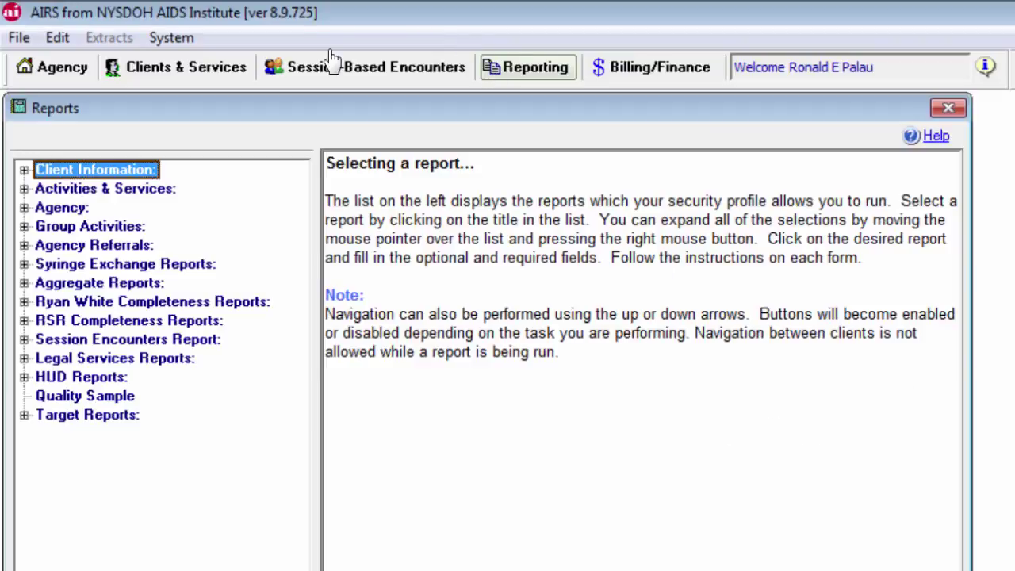
pyautogui.click(24, 170)
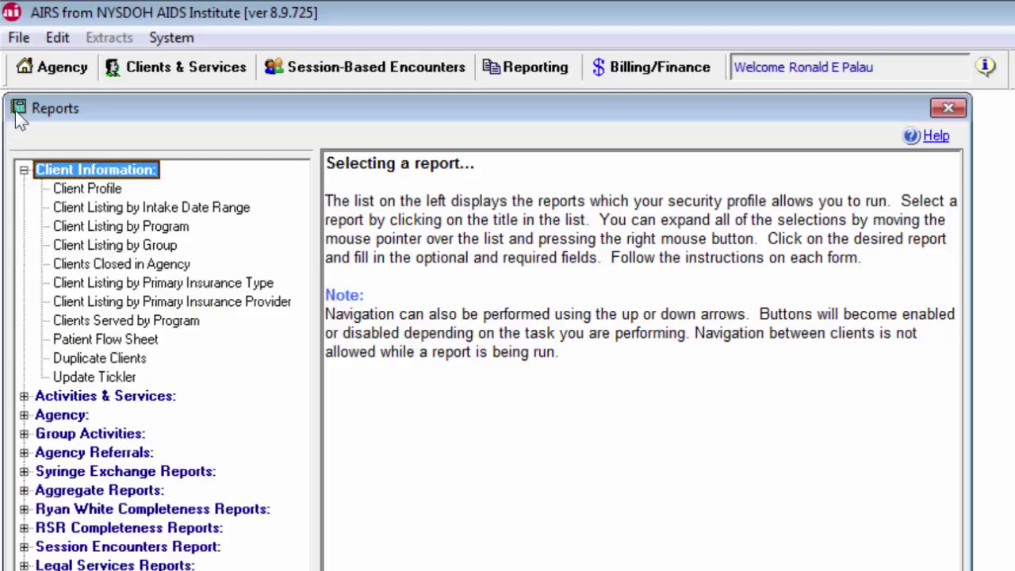
pyautogui.click(77, 378)
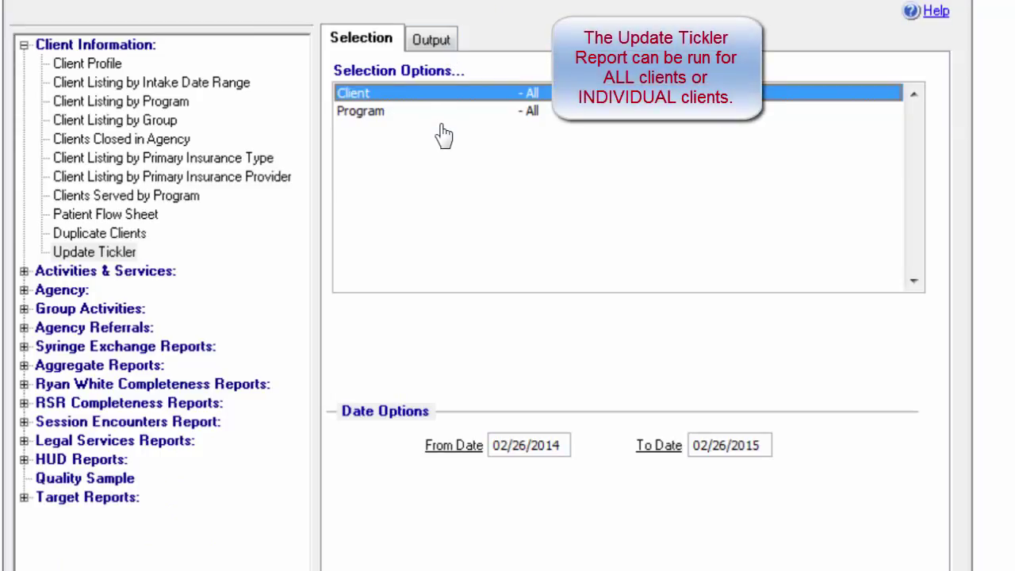
# Limit the Update Tickler report to one individual client and clear that selection back to all clients.
pyautogui.rightClick(415, 97)
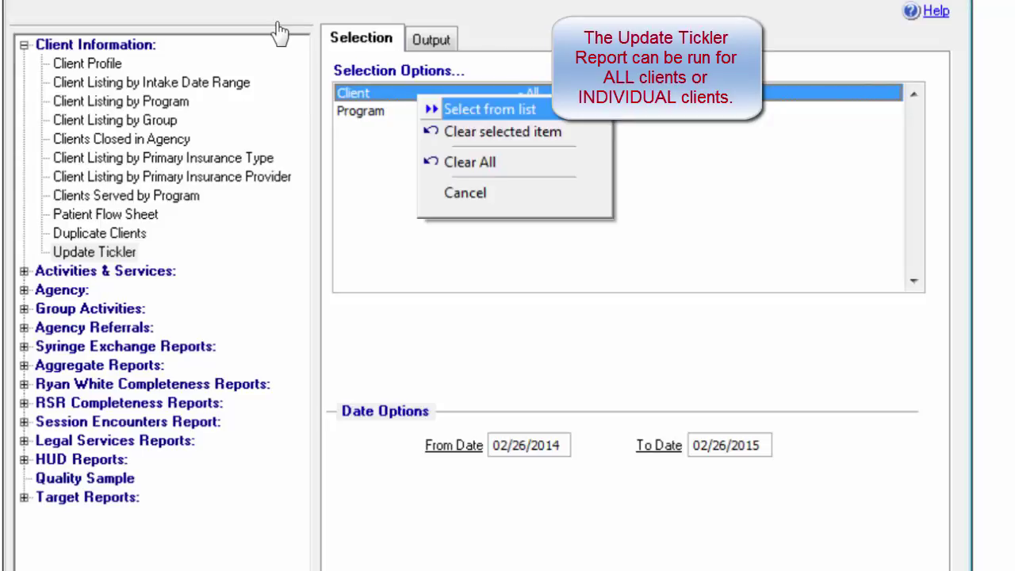
pyautogui.click(476, 109)
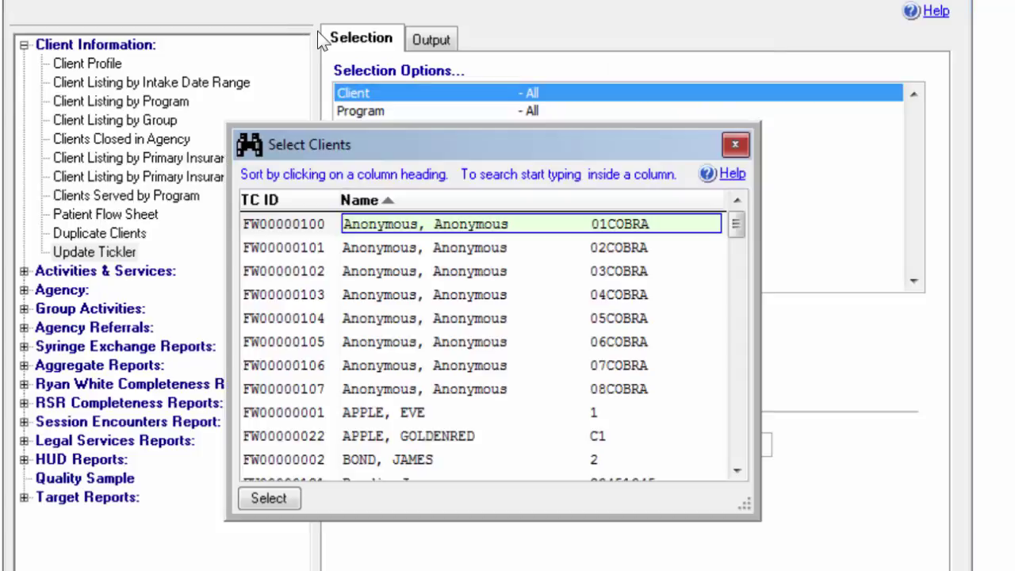
pyautogui.doubleClick(428, 408)
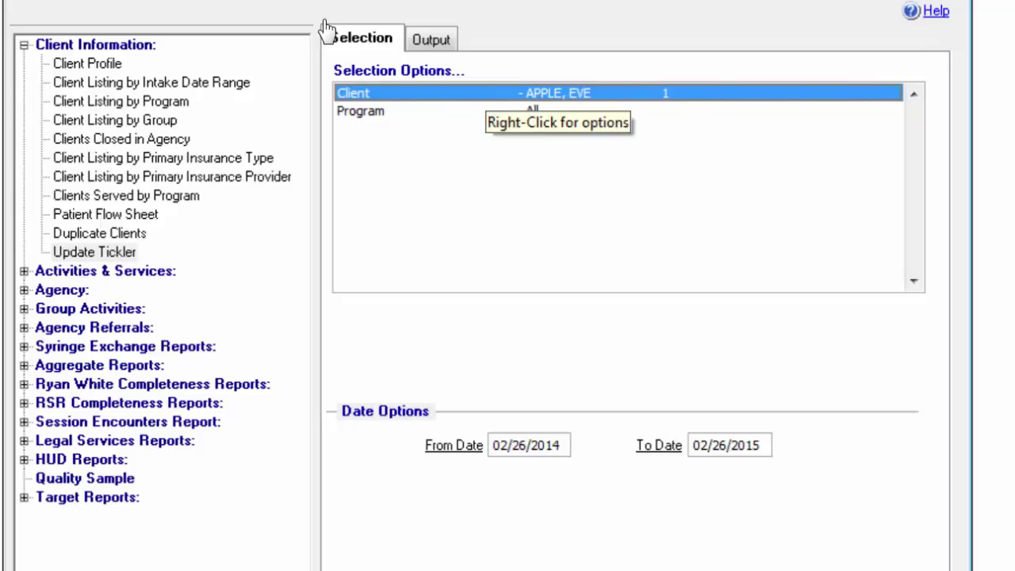
pyautogui.rightClick(488, 95)
pyautogui.press('Return')
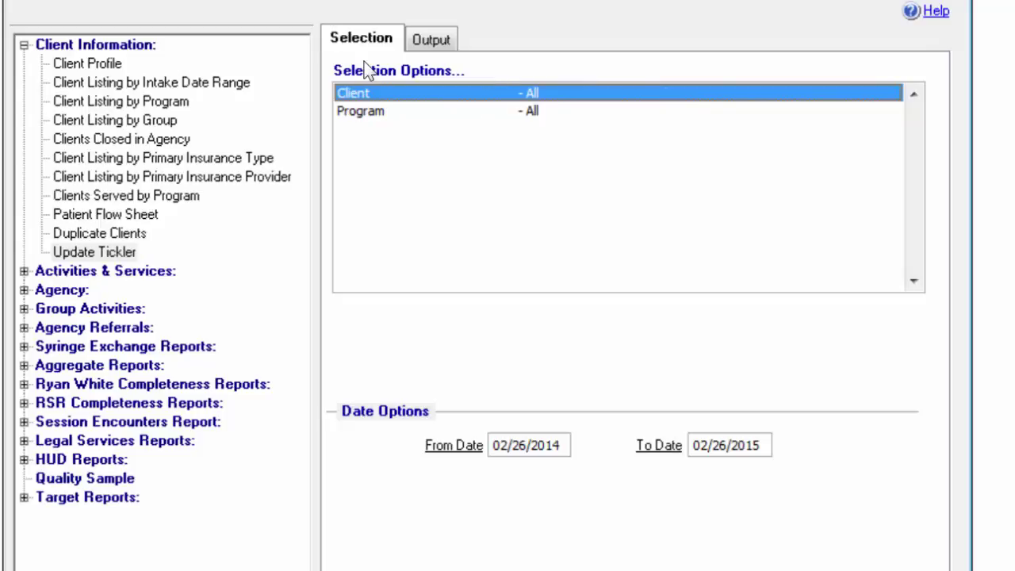
# View the list of programs available for filtering the report, leaving without choosing one.
pyautogui.click(392, 112)
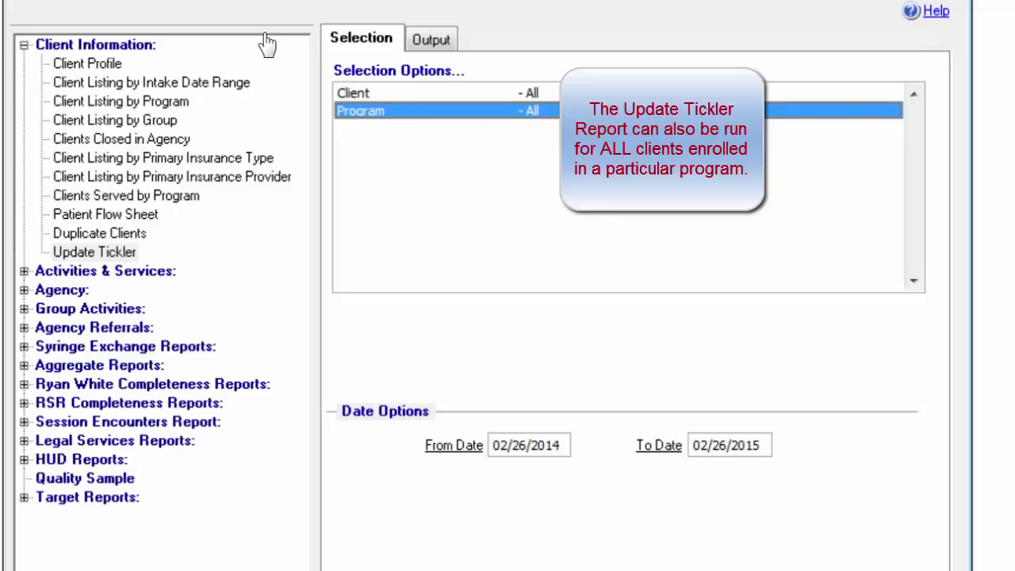
pyautogui.rightClick(399, 119)
pyautogui.click(460, 127)
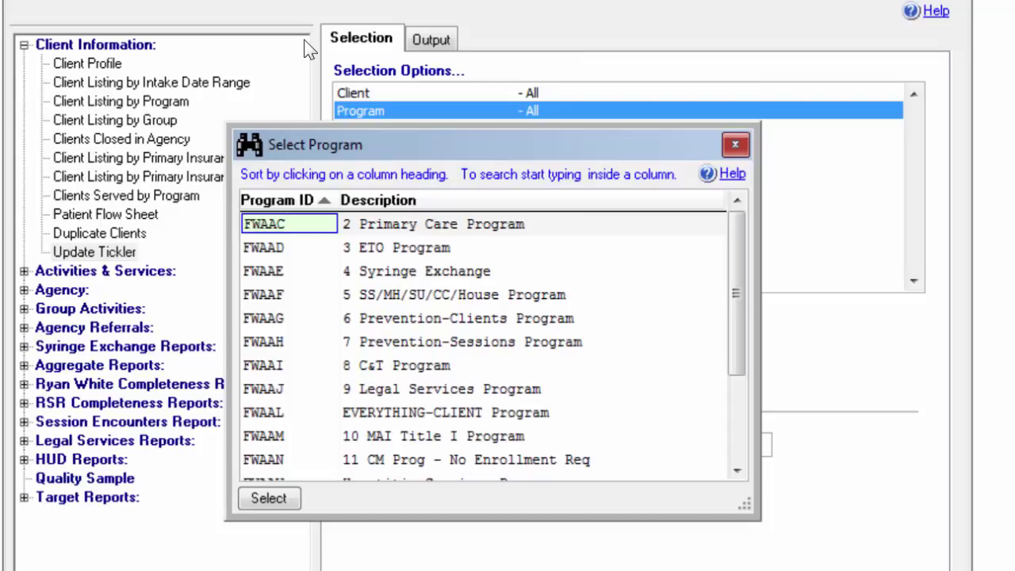
pyautogui.click(733, 148)
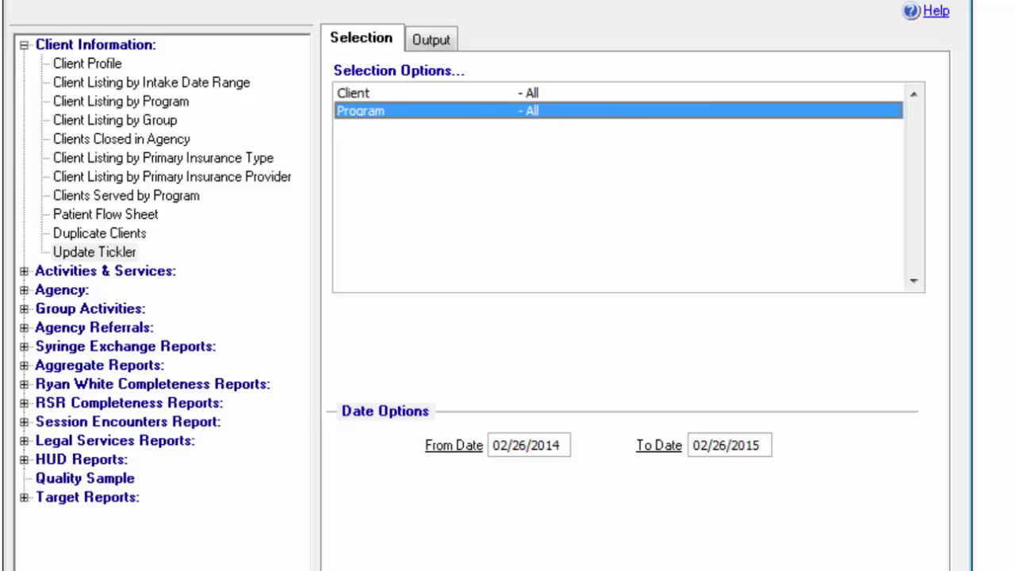
# Set the History Update Tickler report's output to Preview and run it.
pyautogui.click(418, 37)
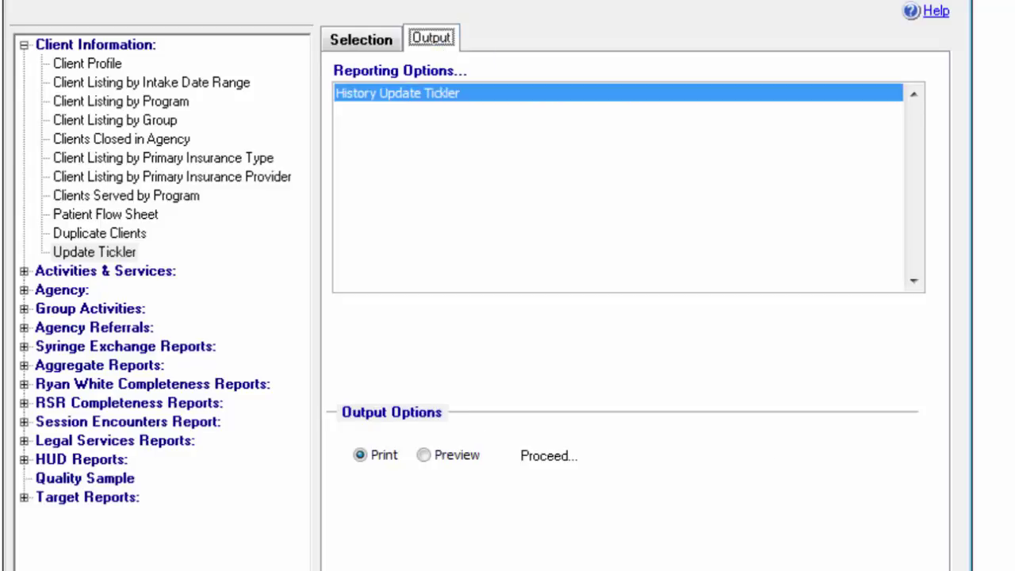
pyautogui.click(449, 458)
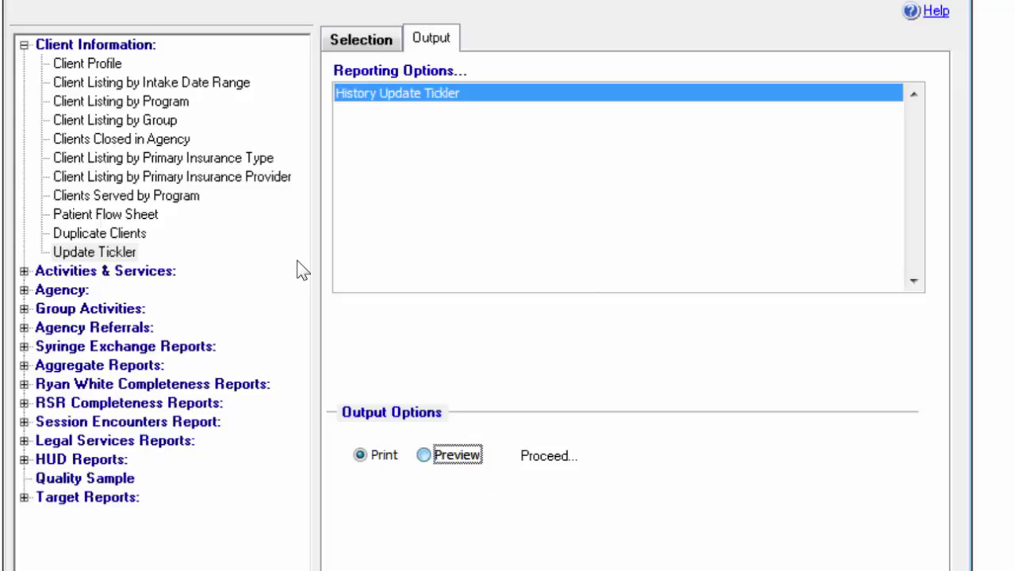
pyautogui.click(530, 459)
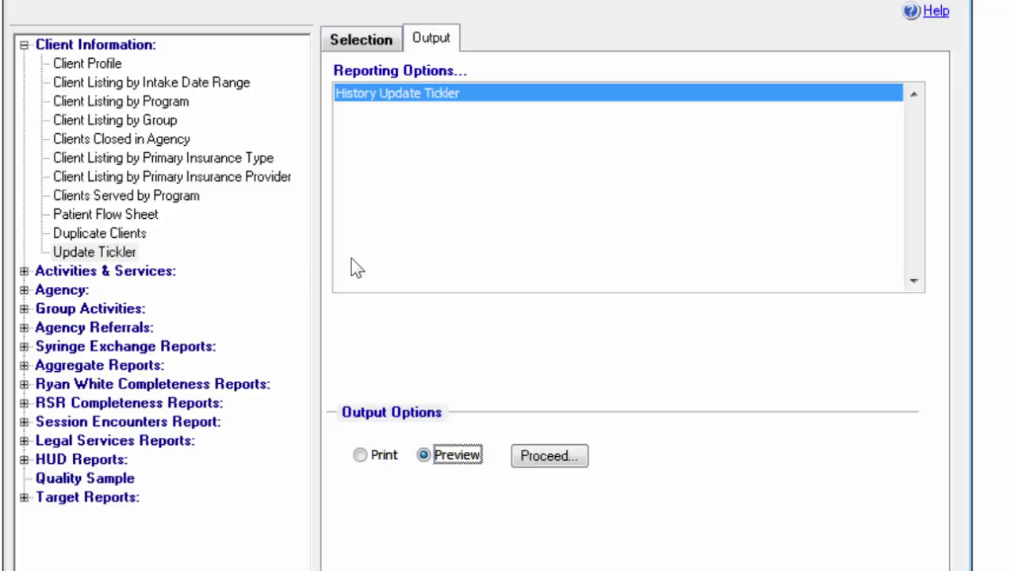